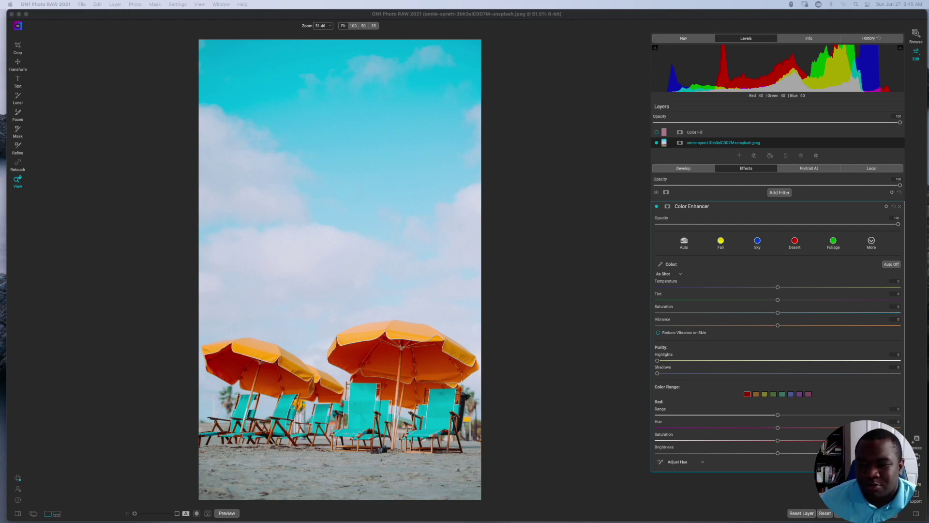
Try Saturation at 100, reset it to 0, then set Vibrance to its maximum of 100.
drag(777, 312, 898, 313)
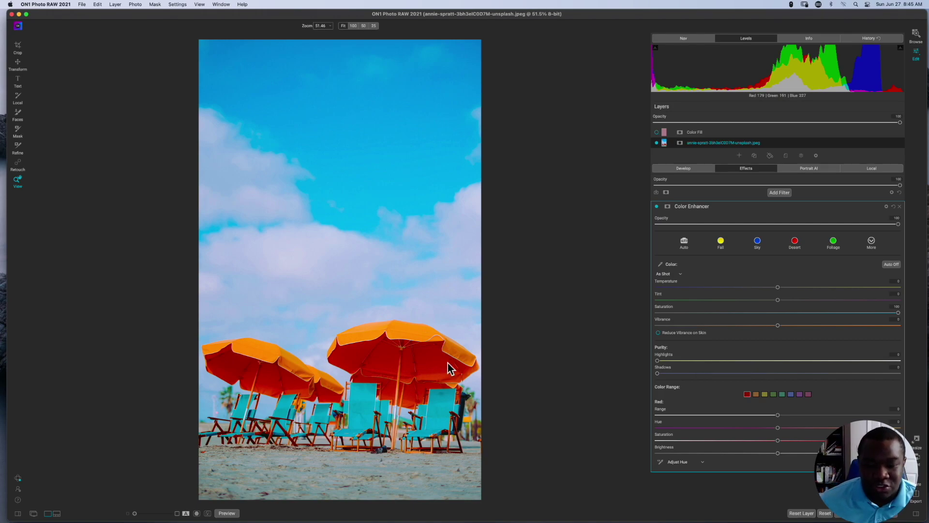
double_click(664, 307)
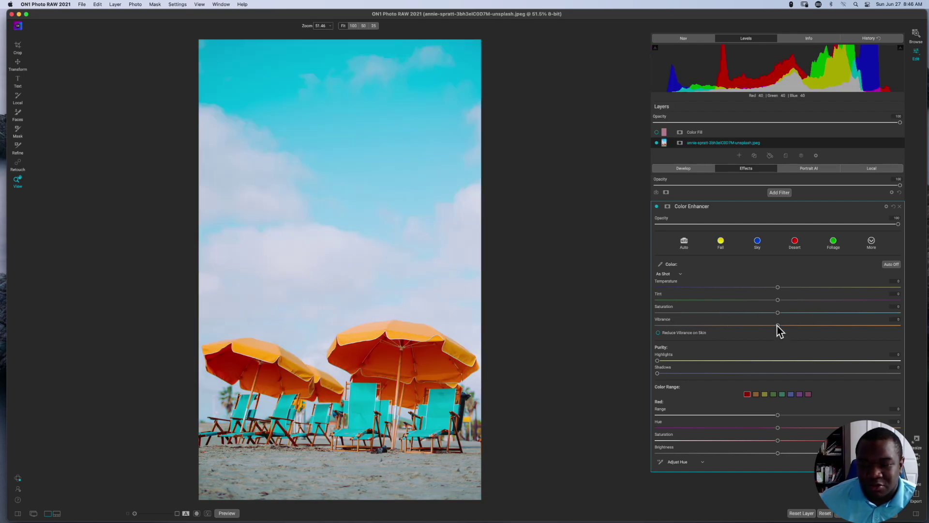
drag(778, 325, 898, 325)
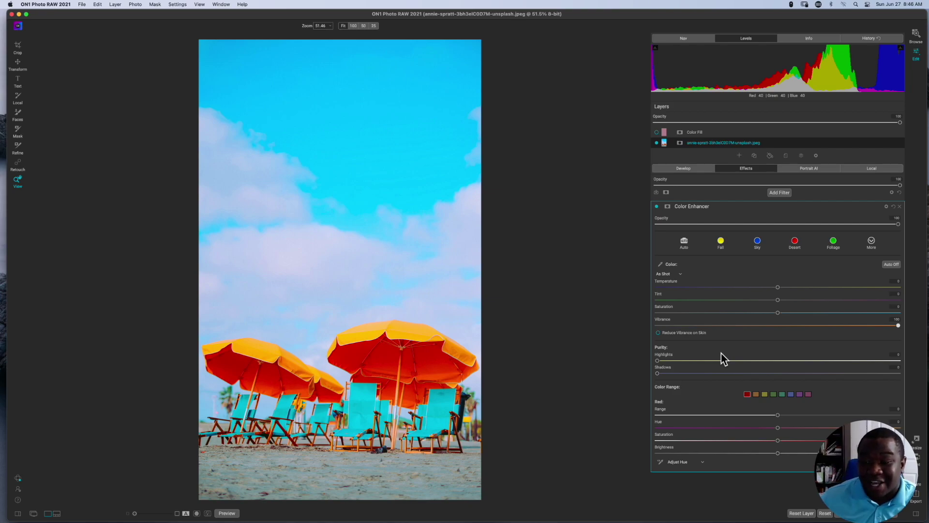
Reset Vibrance to 0, drop Saturation to -100, then raise Saturation to its maximum of 100.
double_click(665, 320)
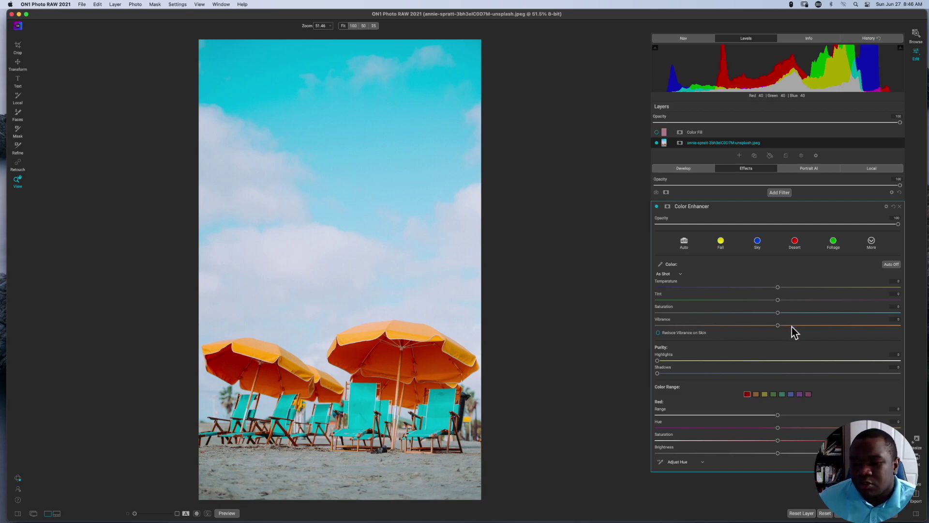
drag(777, 312, 629, 313)
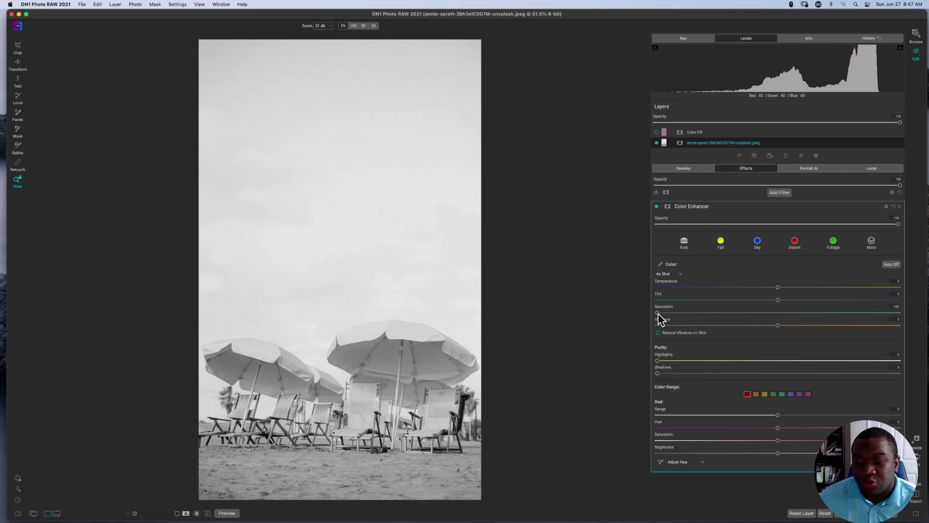
drag(658, 314, 907, 322)
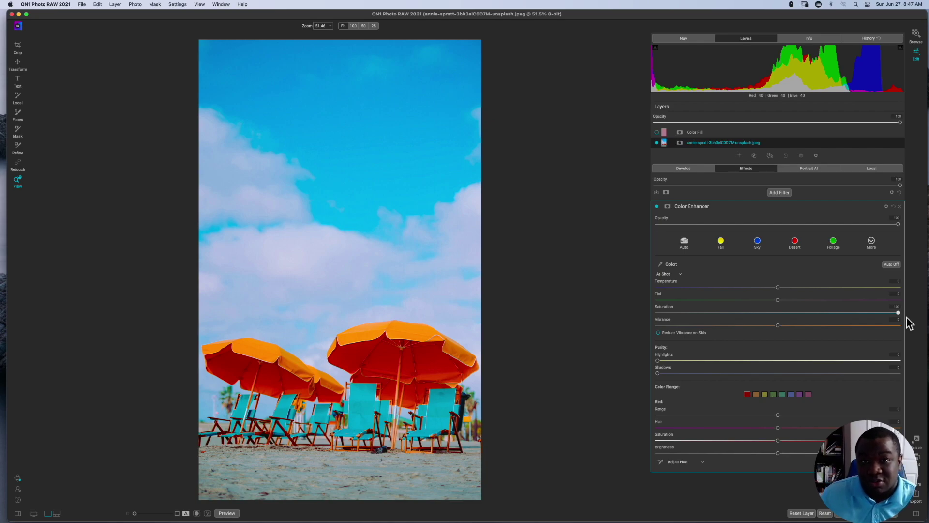
Pull Saturation down from its maximum and reset it to exactly 0.
click(899, 314)
drag(898, 313, 614, 331)
double_click(664, 308)
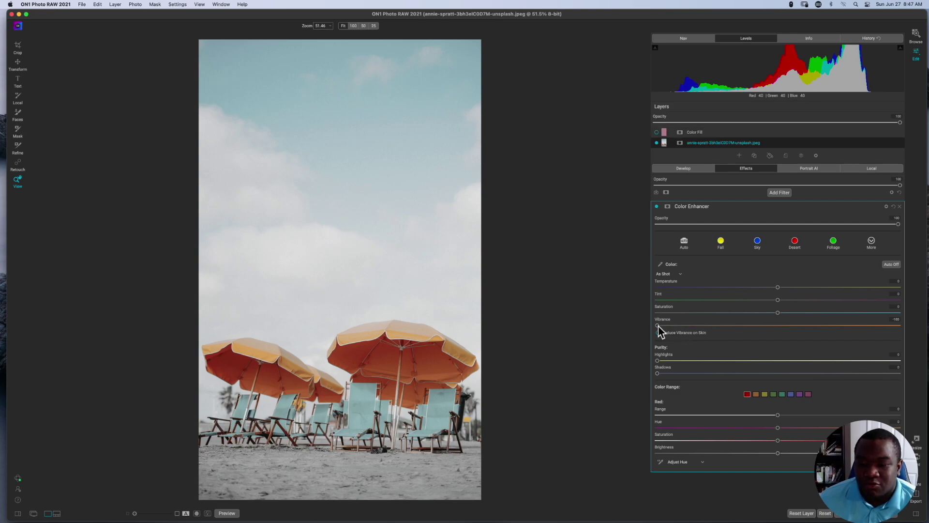
Raise Color Enhancer Vibrance from -100 to about 40.
drag(658, 326, 860, 332)
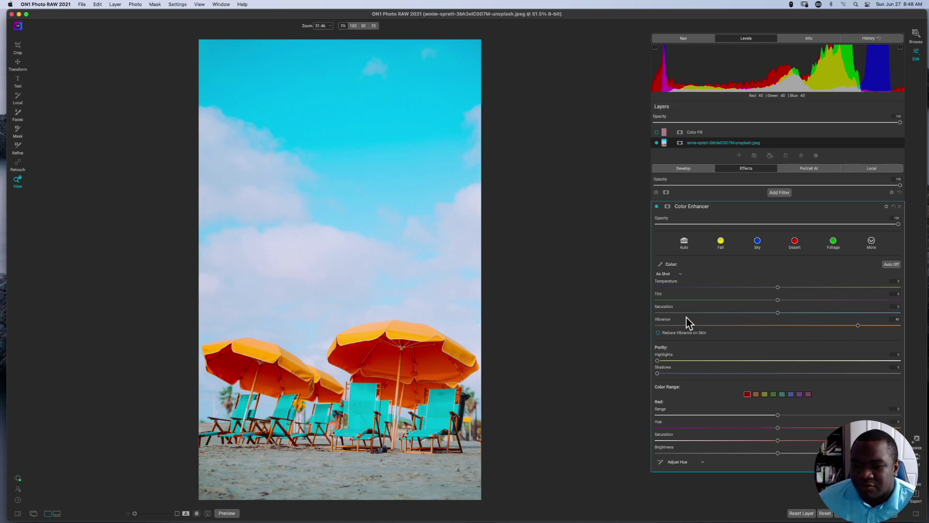
Reset Vibrance to 0, then reset Saturation and drag it to its maximum.
double_click(663, 325)
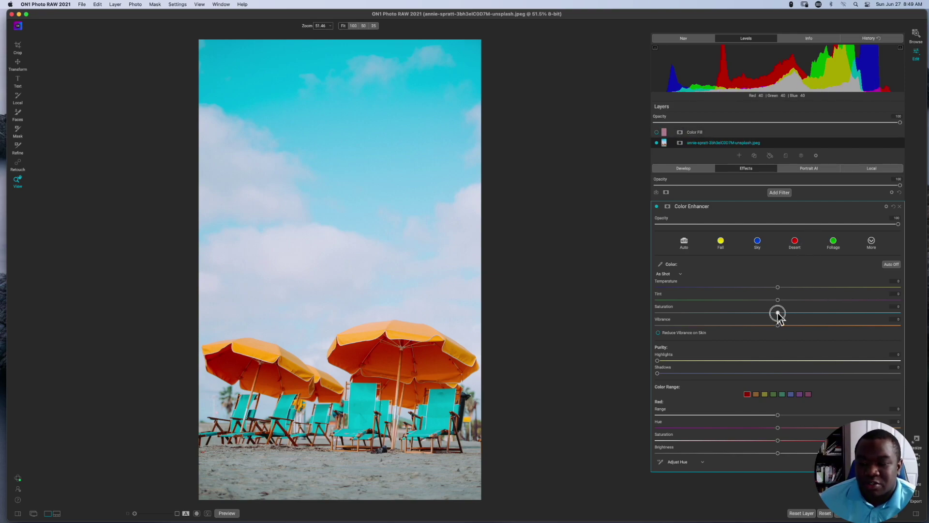
drag(777, 313, 837, 315)
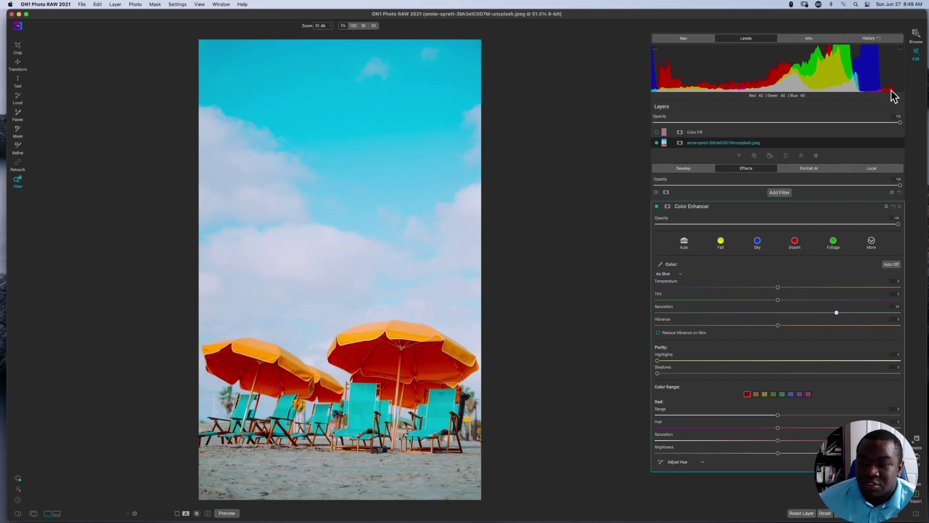
double_click(664, 310)
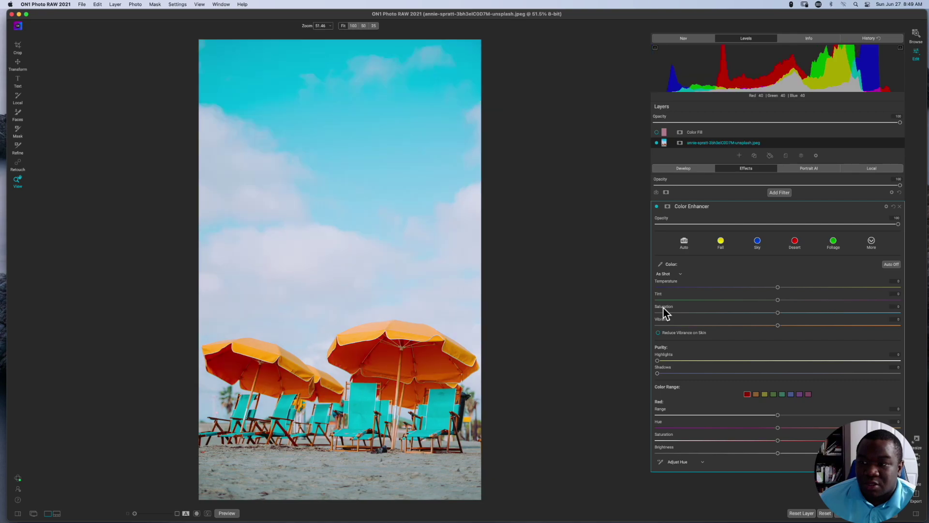
drag(779, 312, 901, 312)
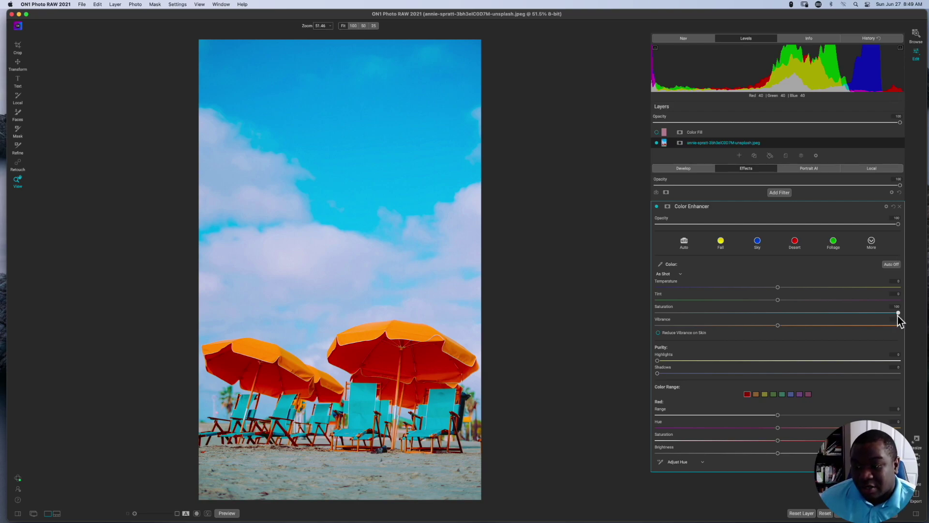
Reset Saturation to 0, then give it a small positive boost.
double_click(660, 308)
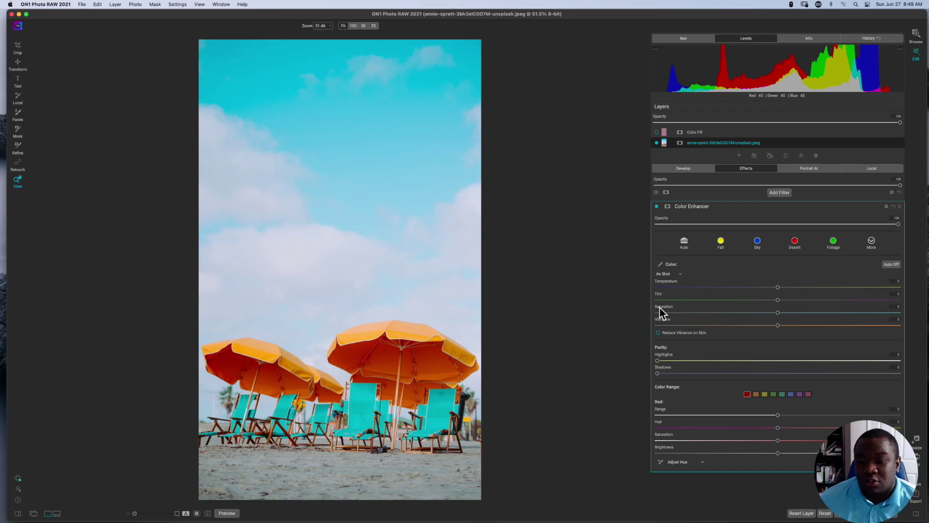
click(777, 313)
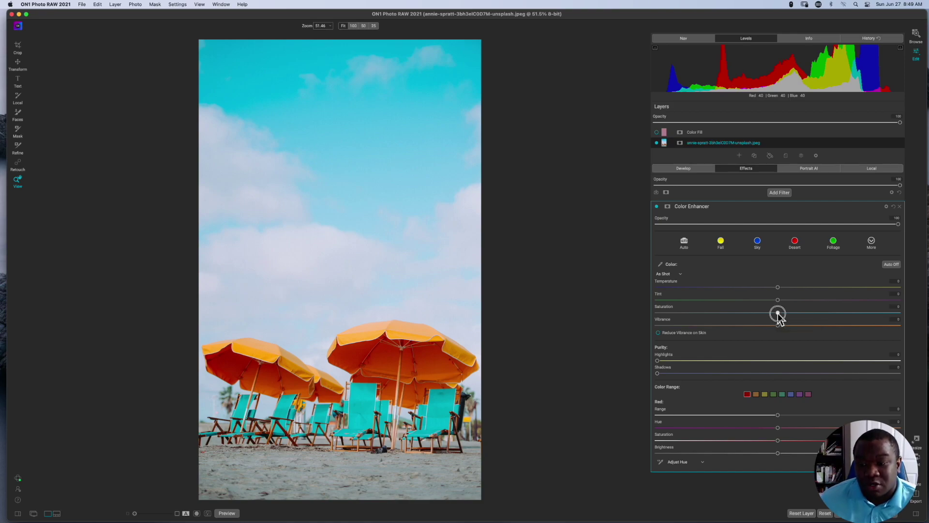
drag(777, 313, 814, 313)
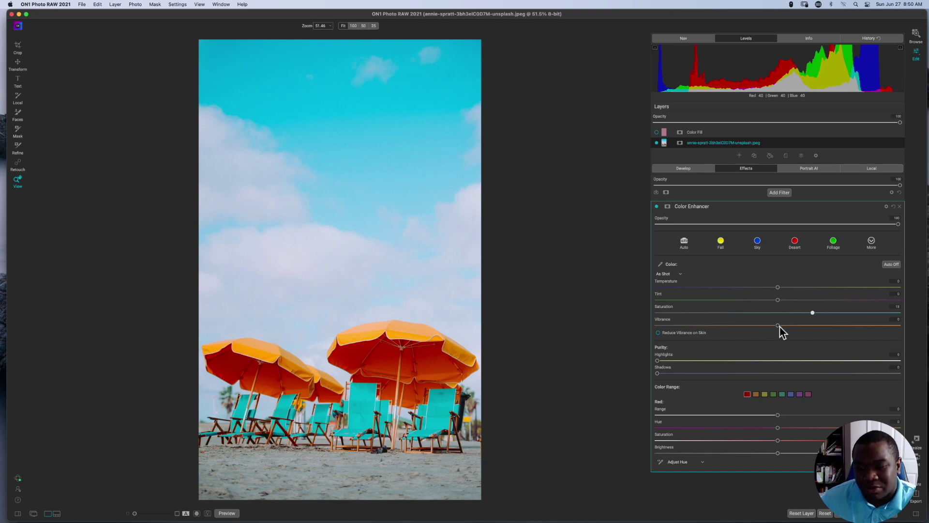
Raise Color Enhancer Vibrance to 13, then nudge it up to 16.
drag(778, 325, 814, 330)
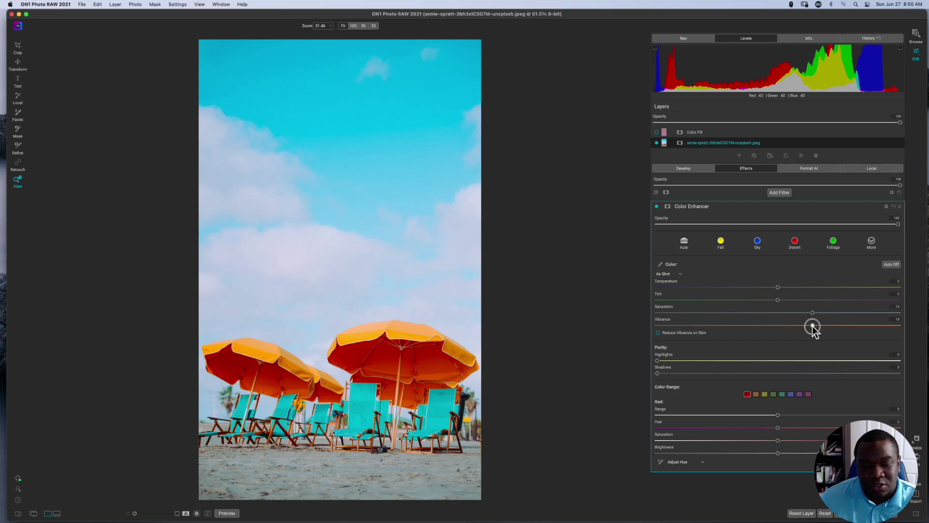
drag(813, 328, 813, 327)
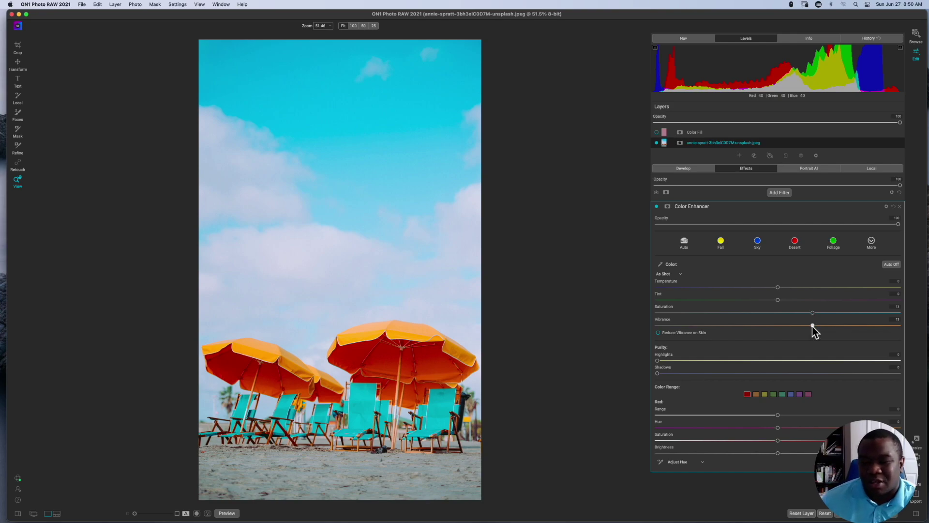
drag(812, 325, 821, 327)
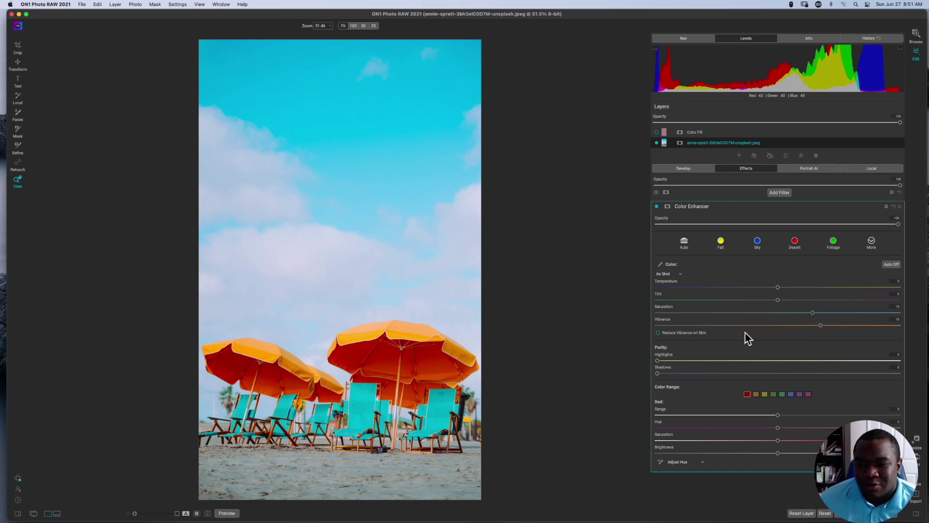
Reset Color Enhancer Saturation and Vibrance to 0, toggle Auto on and off, then show Develop Tone & Color.
double_click(660, 307)
double_click(660, 322)
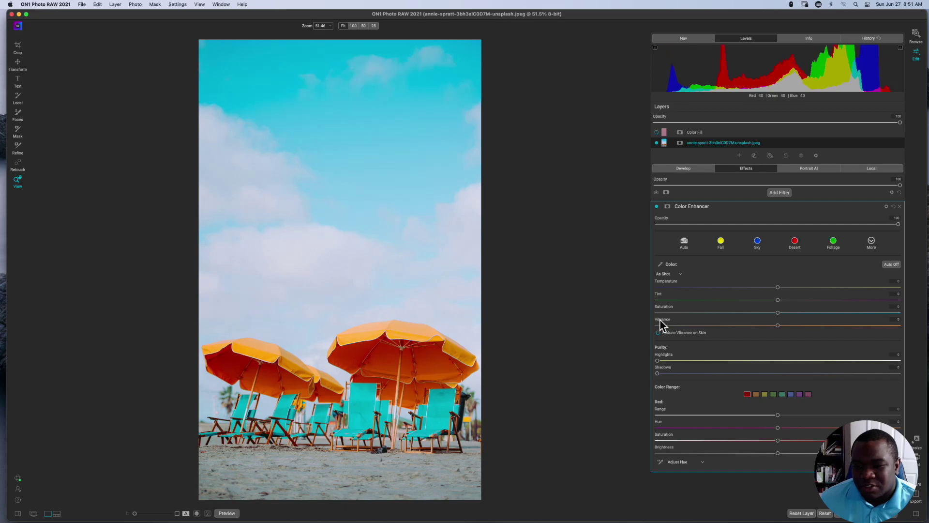
click(892, 265)
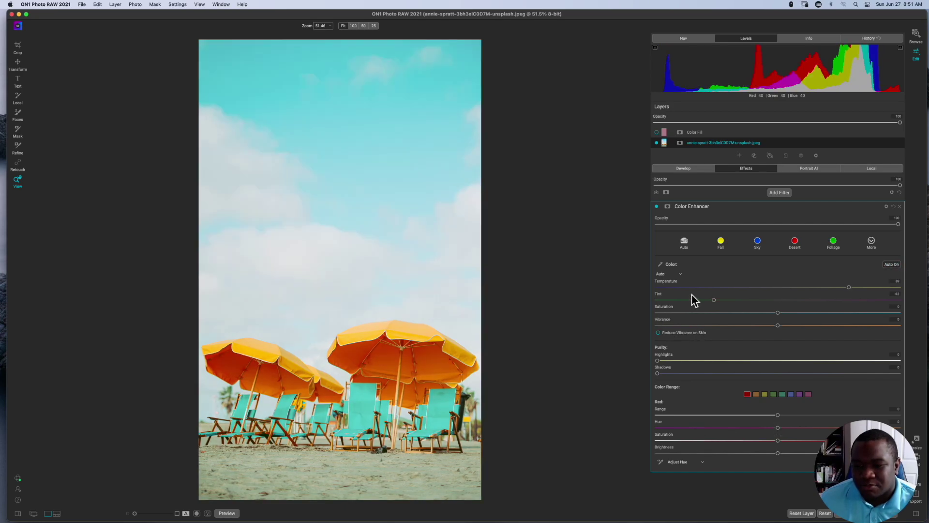
click(890, 265)
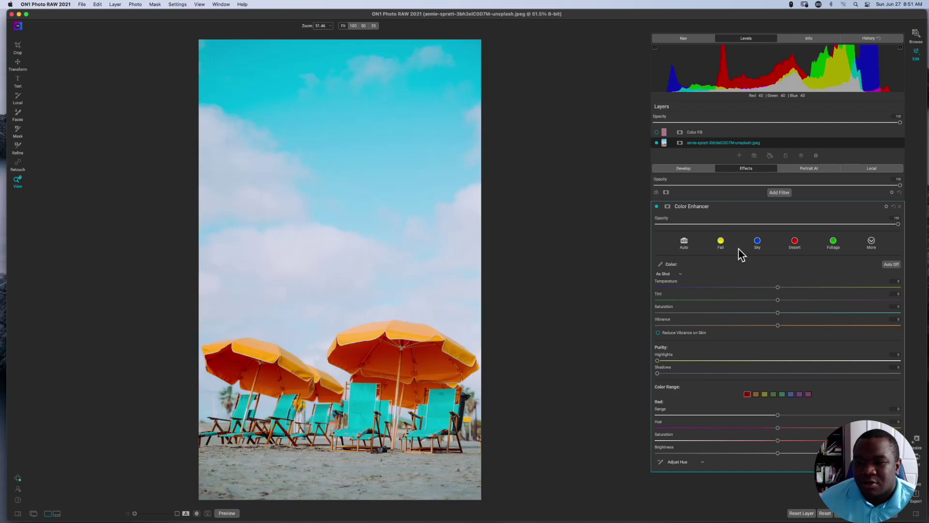
click(682, 168)
click(888, 222)
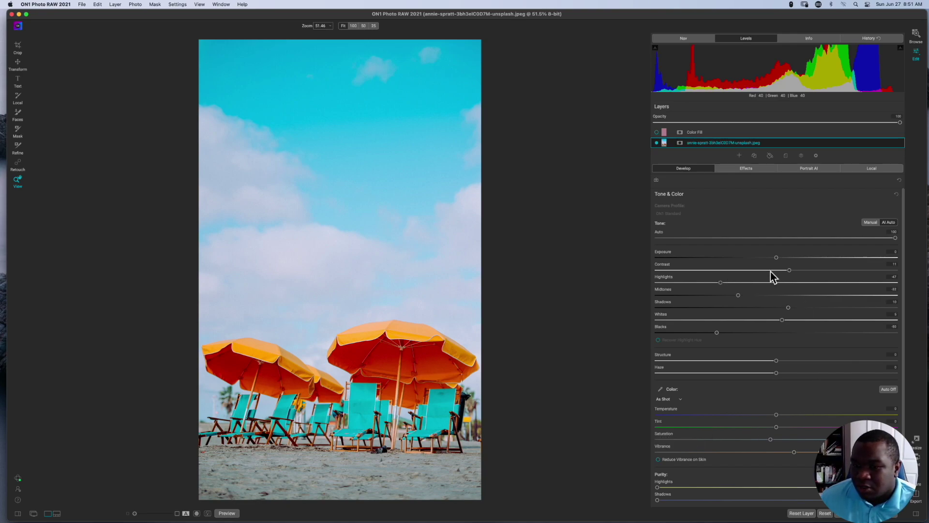
Reset Auto tone, Midtones, Blacks and Shadows in Tone & Color to zero.
double_click(664, 279)
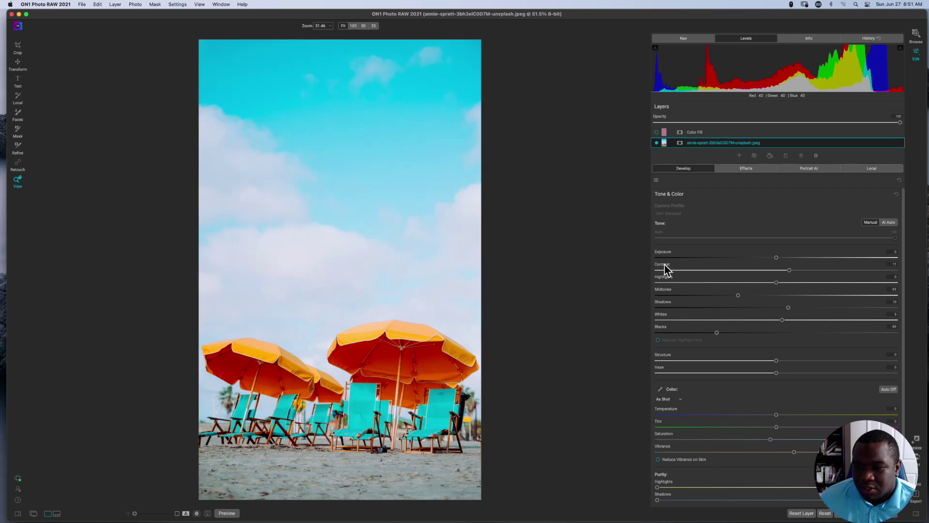
double_click(663, 290)
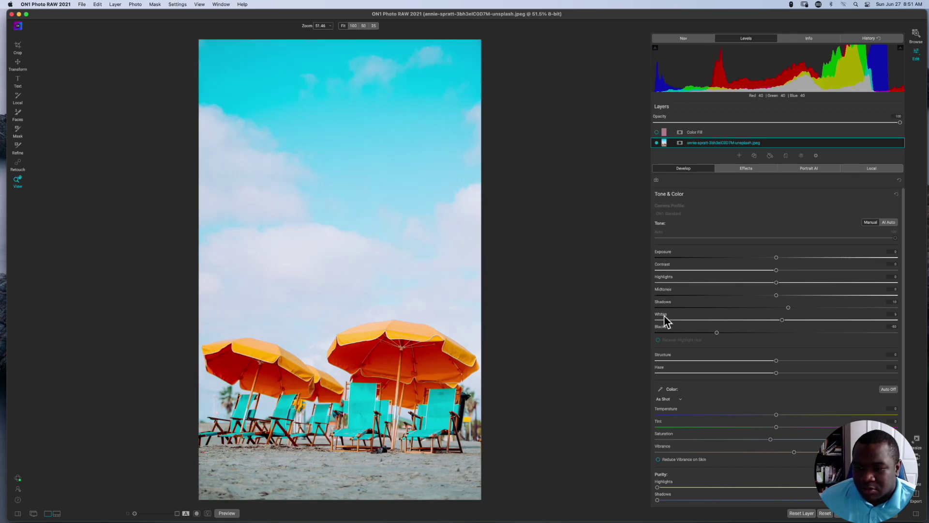
double_click(662, 327)
double_click(662, 303)
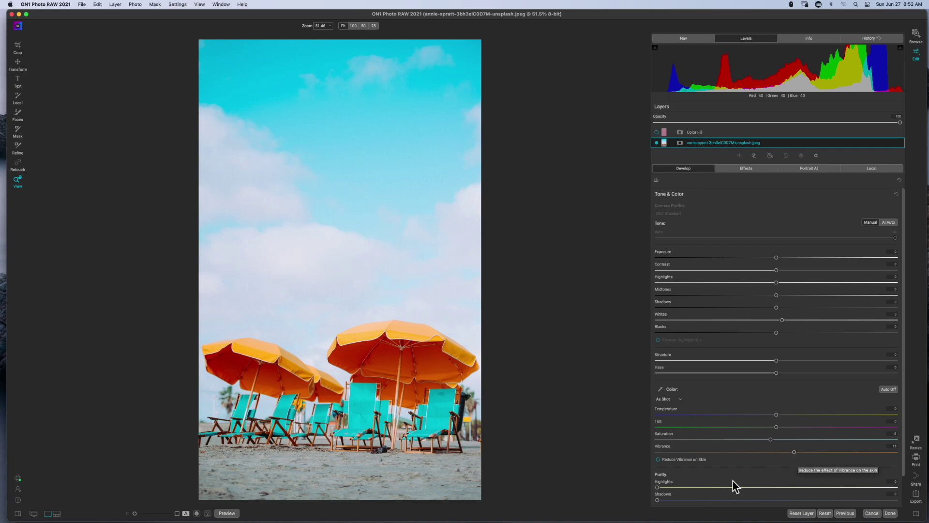
Lower Develop Saturation to -41 and drag Vibrance below zero.
drag(770, 440, 729, 447)
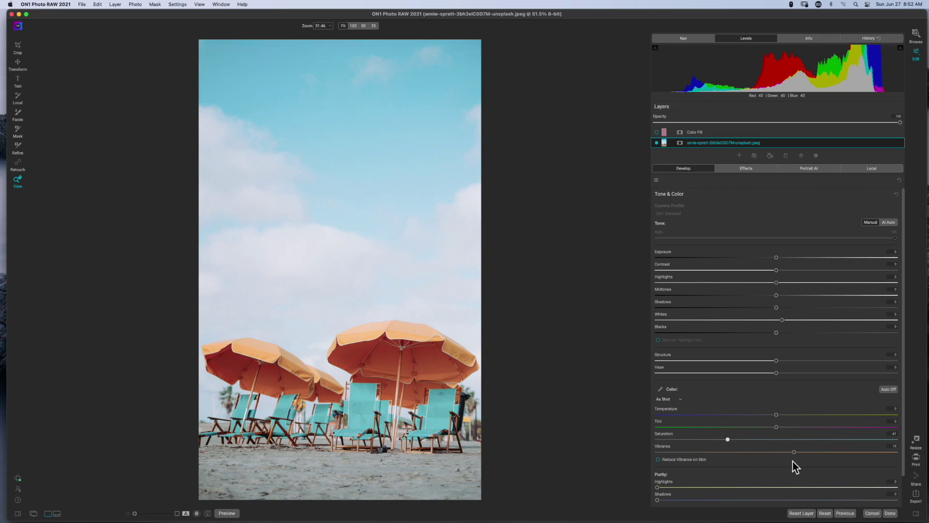
drag(794, 452, 754, 463)
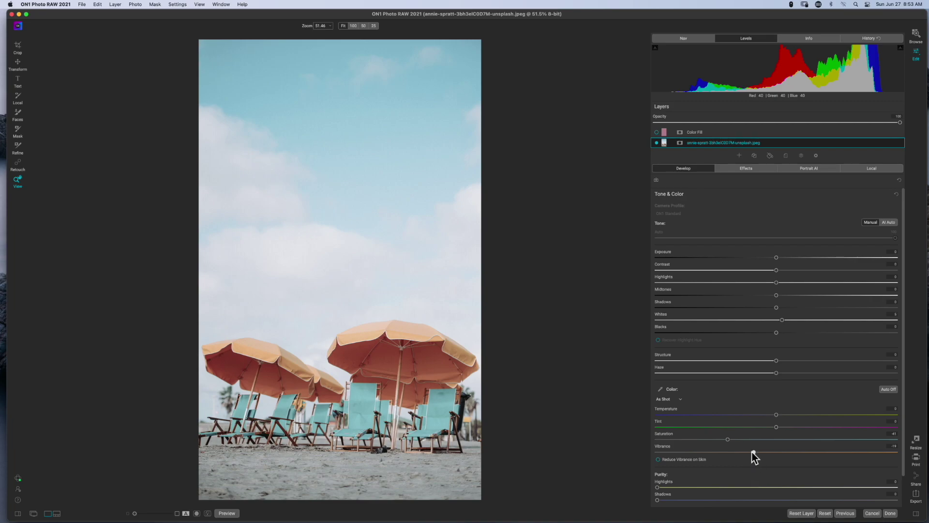
Raise Vibrance to about 39 and Saturation slightly above zero in the Color section.
drag(753, 452, 810, 458)
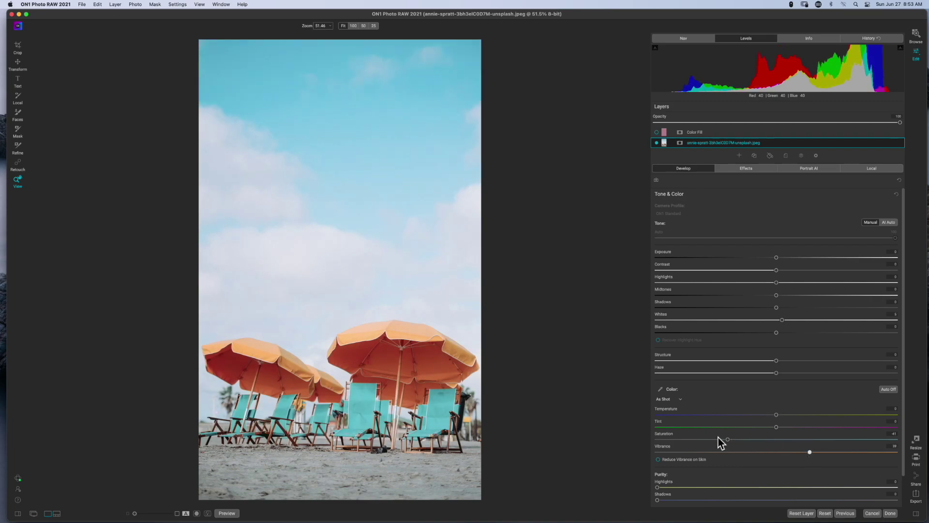
drag(728, 439, 789, 440)
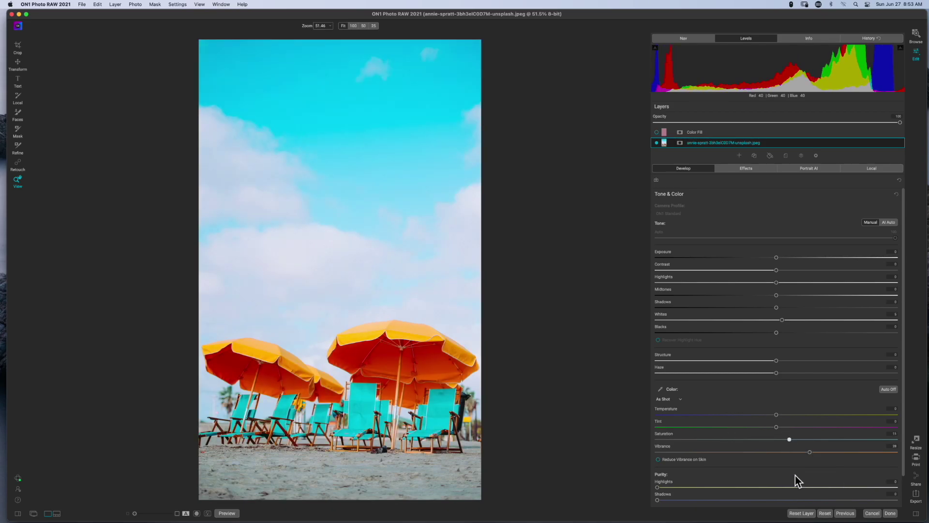